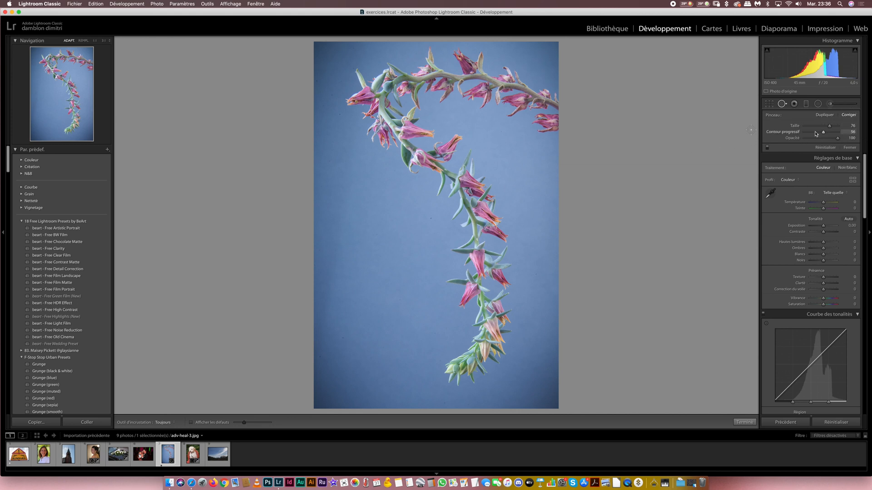
# Set the spot healing brush to size 71 and feather 56, and heal the dark spot near the photo's centre.
pyautogui.moveTo(829, 127); pyautogui.dragTo(829, 129)
pyautogui.moveTo(830, 126); pyautogui.dragTo(830, 127)
pyautogui.moveTo(830, 126); pyautogui.dragTo(831, 127)
pyautogui.moveTo(834, 129); pyautogui.dragTo(828, 128)
pyautogui.moveTo(826, 133); pyautogui.dragTo(840, 132)
pyautogui.moveTo(843, 132)
pyautogui.mouseDown()
pyautogui.moveTo(812, 134)
pyautogui.moveTo(822, 133)
pyautogui.mouseUp()
pyautogui.click(431, 219)
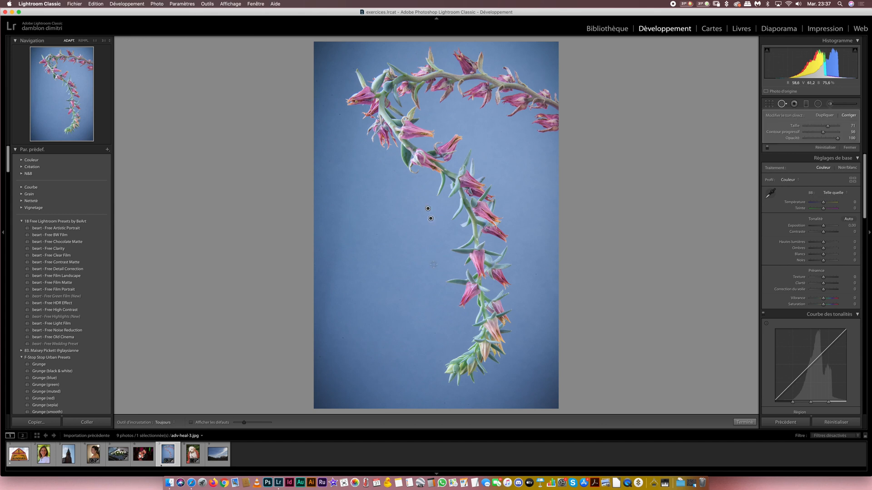
# Heal the five sensor spots at mid-height in the blue background, between the photo's left edge and the stem.
pyautogui.click(376, 235)
pyautogui.click(319, 250)
pyautogui.click(336, 250)
pyautogui.click(353, 256)
pyautogui.click(316, 264)
# Heal the sensor spots in the photo's upper-left background, around the leftmost pink flower.
pyautogui.click(329, 160)
pyautogui.click(340, 115)
pyautogui.click(332, 96)
pyautogui.click(327, 83)
pyautogui.click(340, 81)
pyautogui.click(347, 77)
pyautogui.click(353, 67)
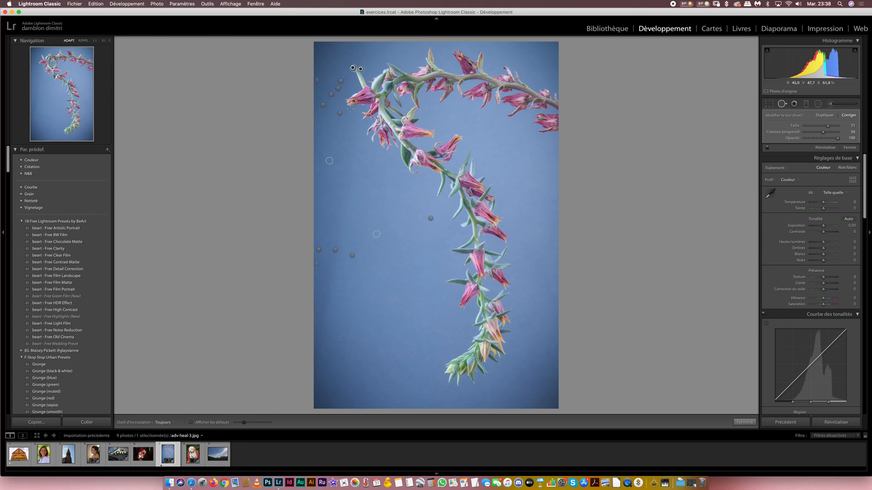
# Heal the four scattered spots in the background around the curved stem, inside the arc and beside the lower flowers.
pyautogui.click(394, 169)
pyautogui.click(501, 131)
pyautogui.click(537, 274)
pyautogui.click(436, 332)
# Heal the sensor spots across the photo's lower-left background, mostly along its left edge.
pyautogui.click(341, 337)
pyautogui.click(319, 357)
pyautogui.click(320, 334)
pyautogui.click(319, 373)
pyautogui.click(338, 291)
pyautogui.click(320, 293)
pyautogui.click(400, 299)
# Heal the three remaining spots along the photo's upper edge, above the flowers.
pyautogui.click(415, 53)
pyautogui.click(385, 45)
pyautogui.click(353, 47)
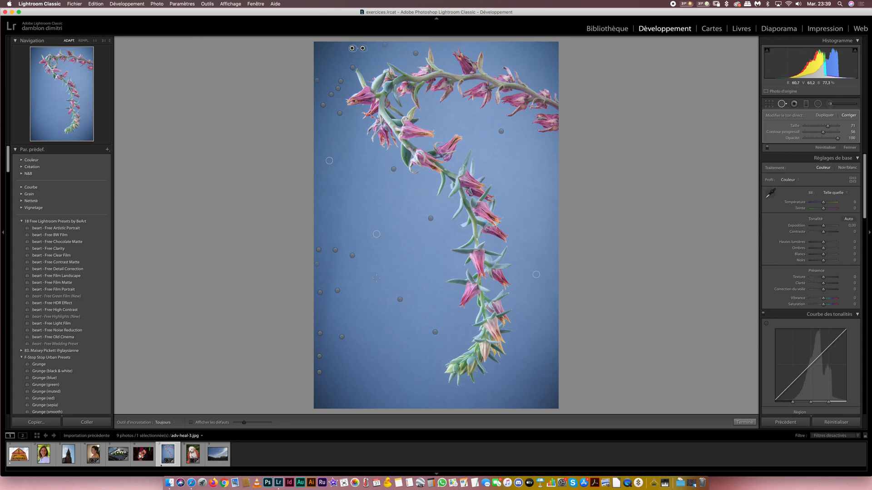
# Set the tool overlay to Jamais to inspect the retouched background without markers, and set it back to Toujours.
pyautogui.click(163, 423)
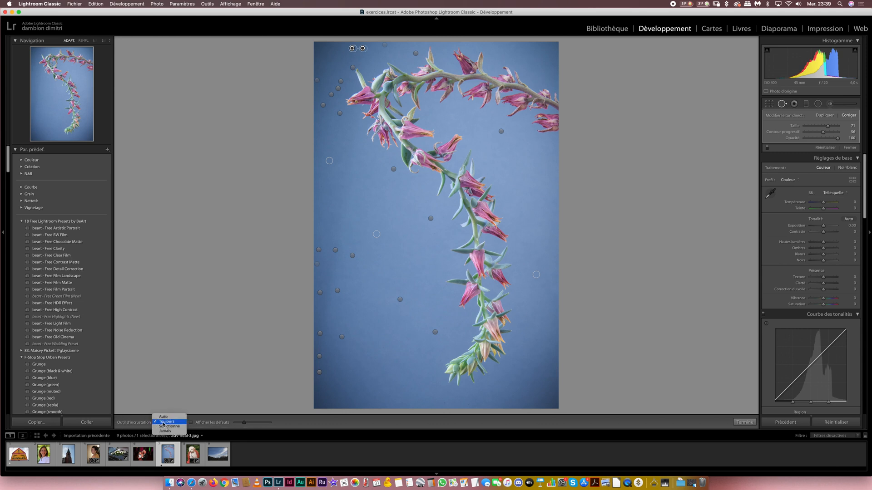
pyautogui.click(165, 431)
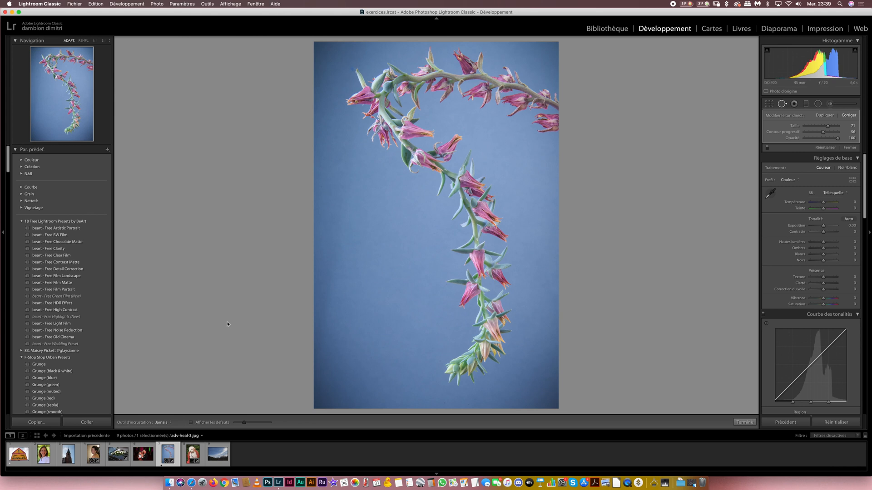
pyautogui.click(163, 422)
pyautogui.click(166, 412)
# Shift the source area of the correction above the leftmost flower slightly upward and close the spot removal tool.
pyautogui.click(353, 67)
pyautogui.moveTo(361, 69); pyautogui.dragTo(361, 63)
pyautogui.click(782, 104)
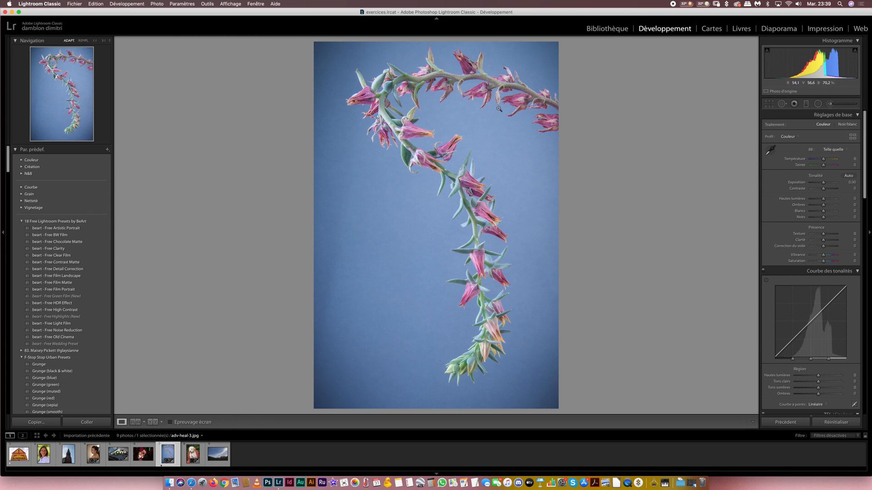
# Lighten the photo's dark corners with a positive manual vignetting amount in the lens corrections.
pyautogui.moveTo(865, 185); pyautogui.dragTo(865, 332)
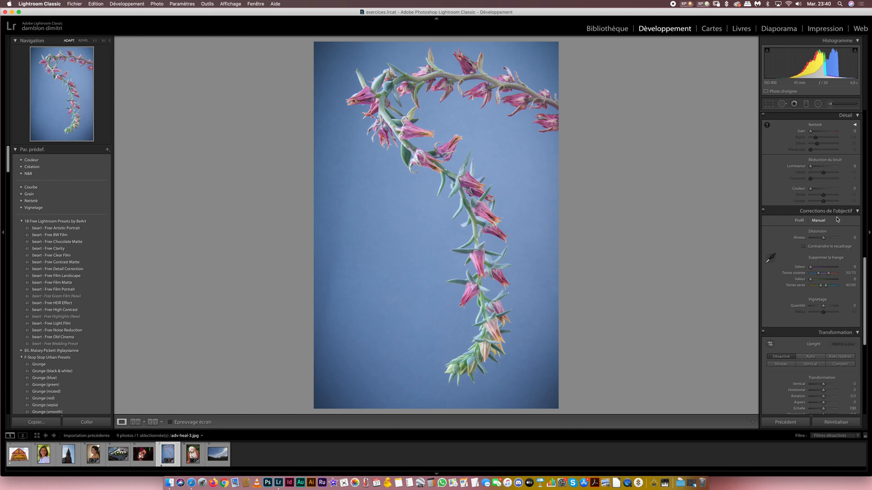
pyautogui.click(819, 221)
pyautogui.click(801, 221)
pyautogui.click(819, 221)
pyautogui.moveTo(824, 308); pyautogui.dragTo(832, 307)
pyautogui.moveTo(830, 307); pyautogui.dragTo(821, 307)
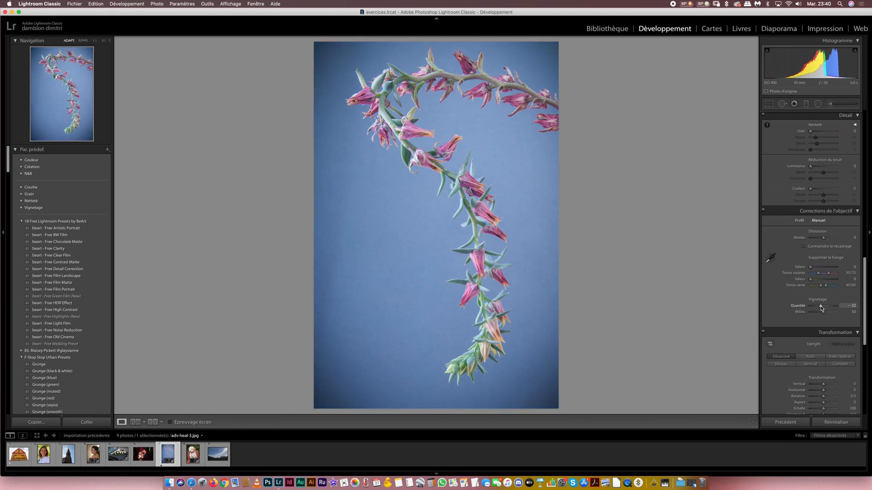
pyautogui.moveTo(821, 308); pyautogui.dragTo(833, 308)
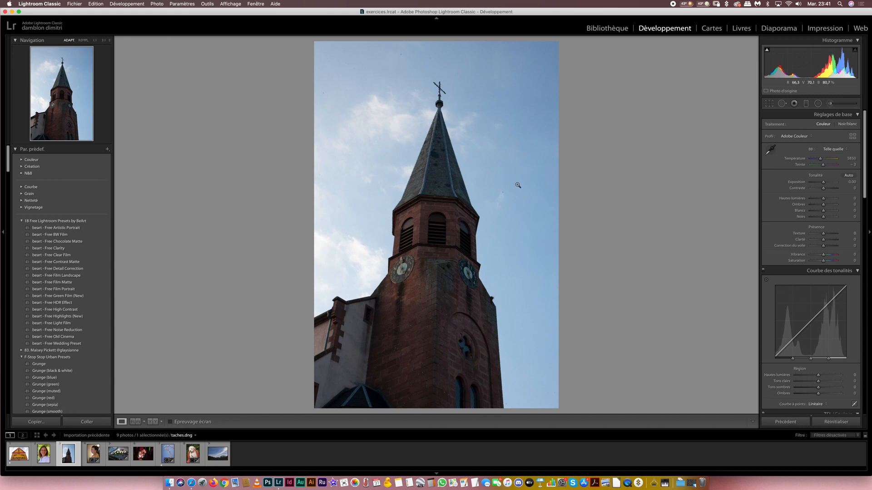
# With defect visualization on and the brush size at 74, heal the sky spot beside the church spire in taches.dng.
pyautogui.click(782, 104)
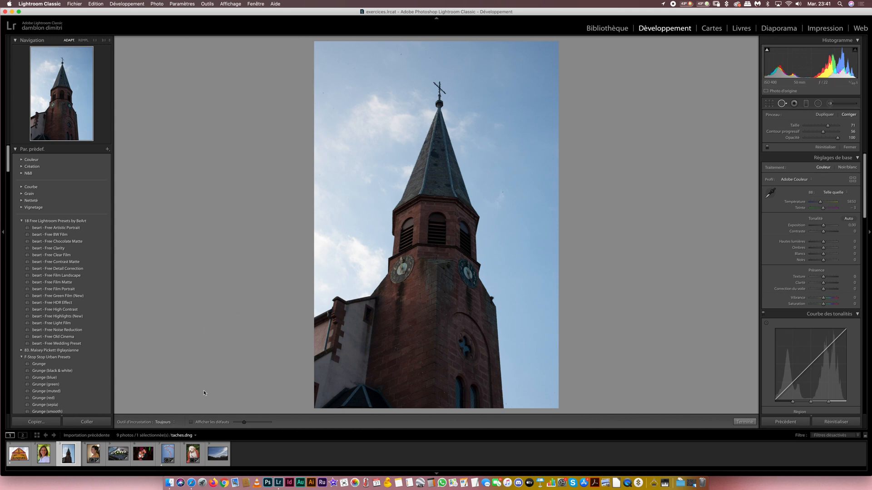
pyautogui.click(190, 423)
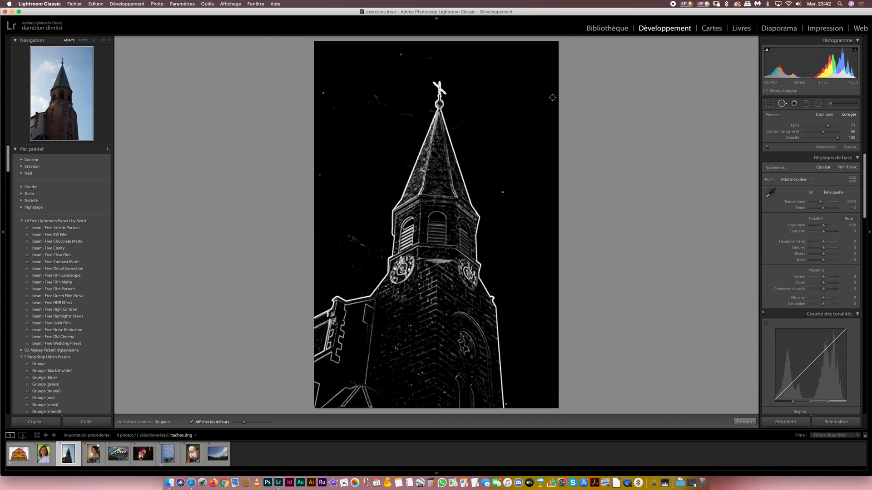
pyautogui.moveTo(828, 126); pyautogui.dragTo(830, 126)
pyautogui.click(503, 192)
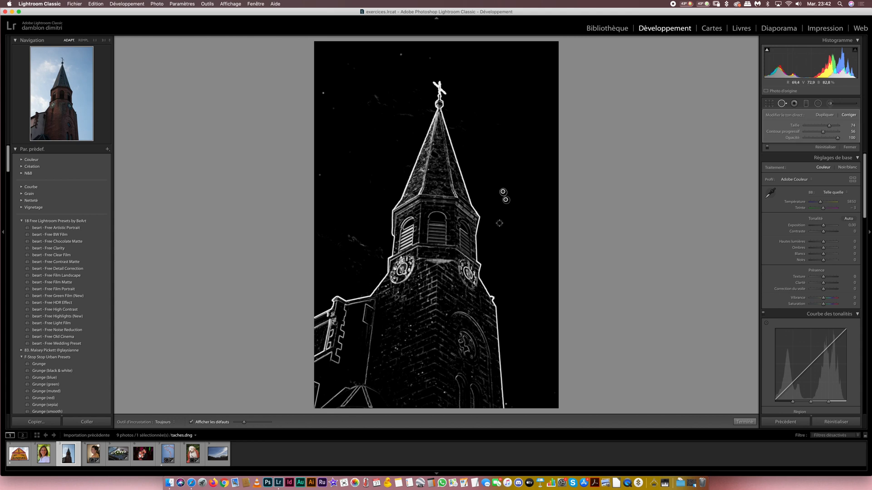
# Heal the remaining dust spots in the sky along the photo's left edge, above the cross and beside the spire tip.
pyautogui.click(319, 175)
pyautogui.click(322, 92)
pyautogui.click(334, 108)
pyautogui.click(401, 55)
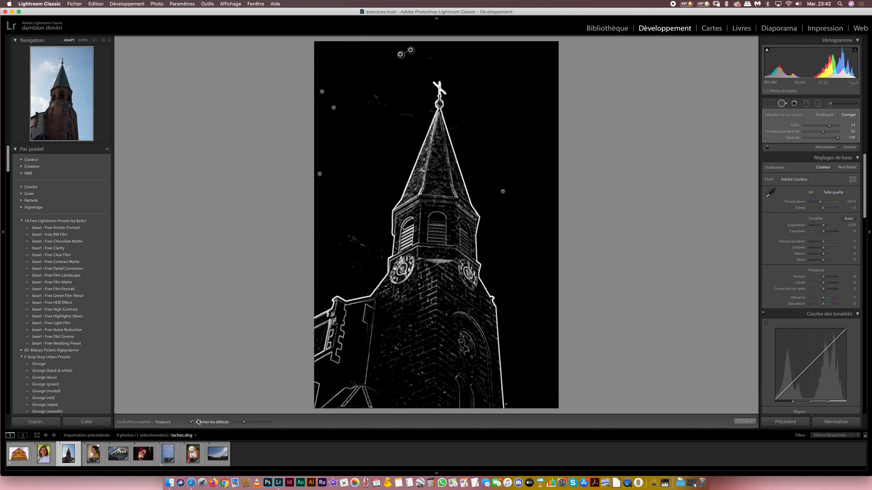
pyautogui.click(424, 64)
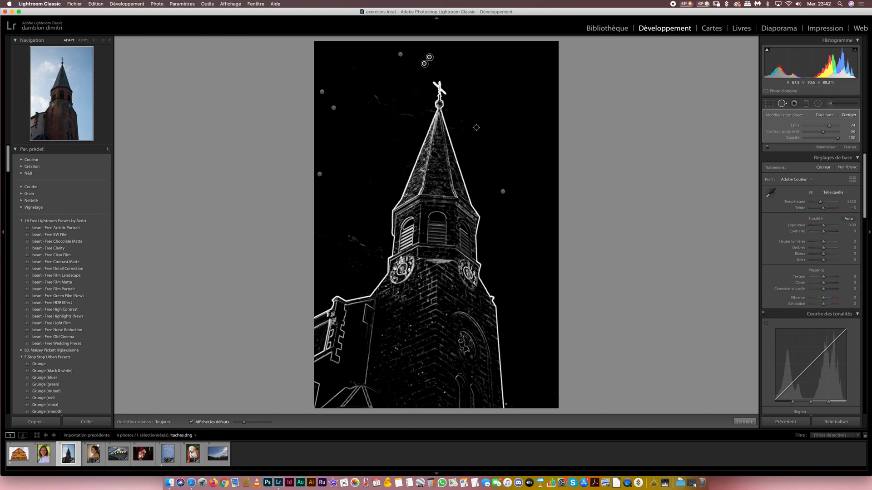
pyautogui.click(462, 121)
pyautogui.click(347, 63)
pyautogui.click(354, 68)
# Turn off defect visualization, set the tool overlay to Jamais and finish the spot removal on the church photo.
pyautogui.click(191, 422)
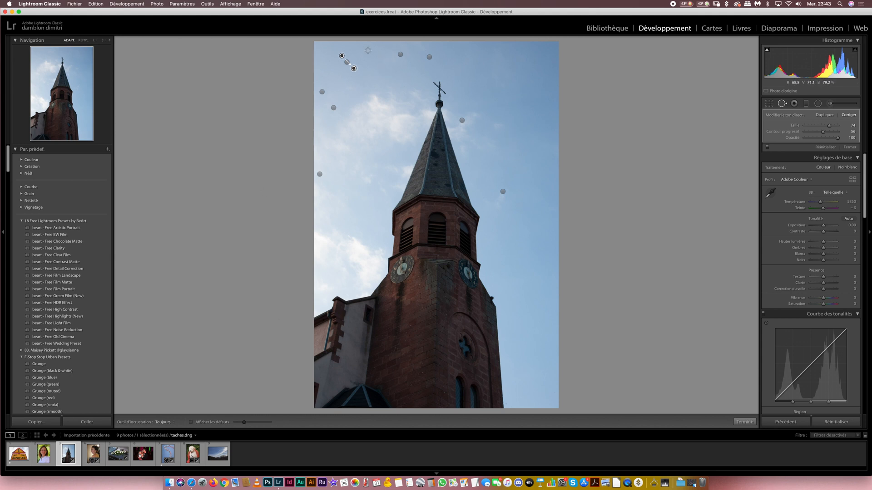
pyautogui.click(161, 423)
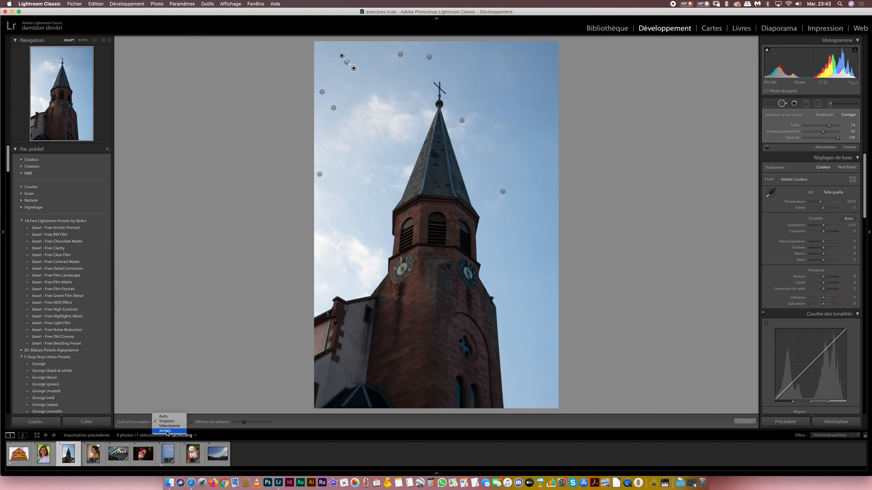
pyautogui.click(165, 431)
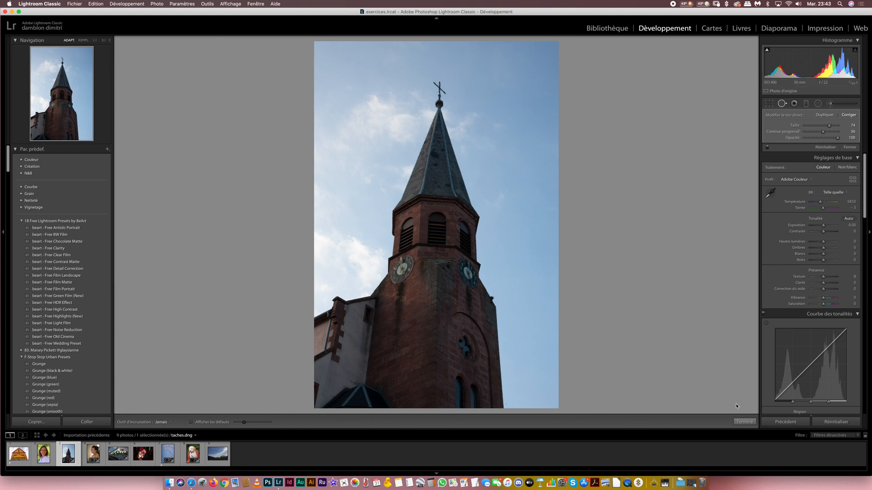
pyautogui.click(742, 422)
pyautogui.click(851, 148)
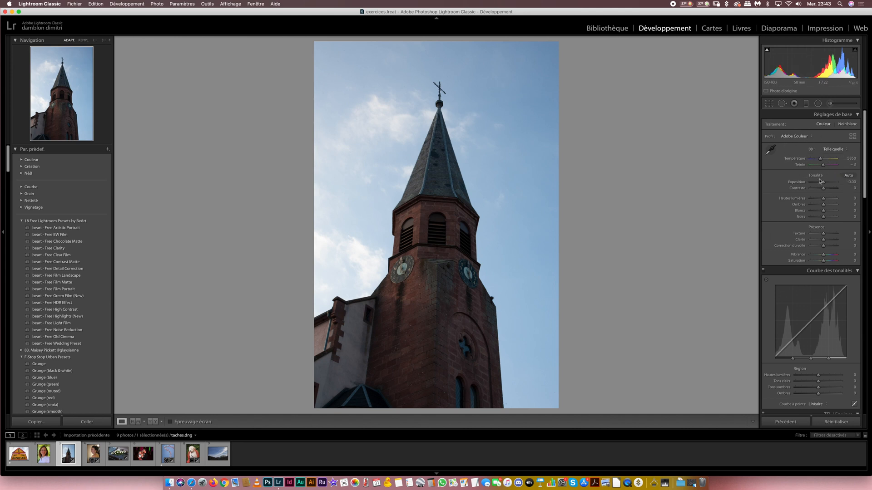
# Apply the automatic tone correction to the church photo and lower the highlights to -100.
pyautogui.click(849, 177)
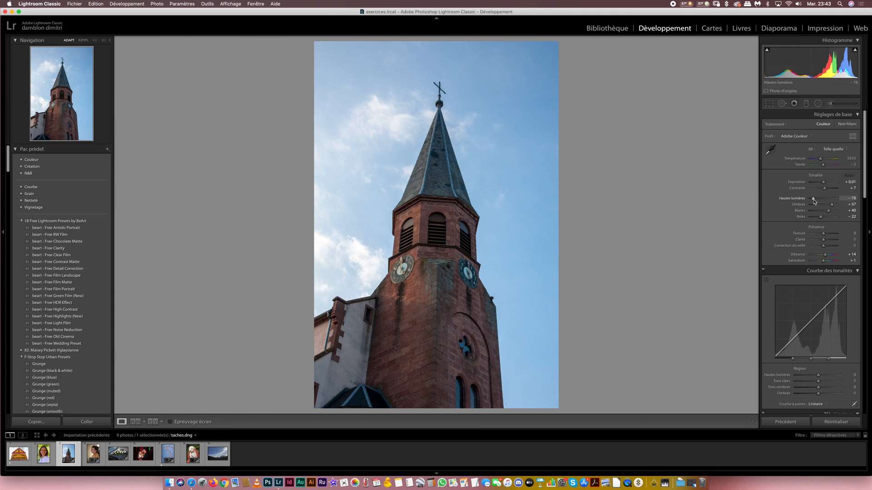
pyautogui.moveTo(813, 200); pyautogui.dragTo(785, 200)
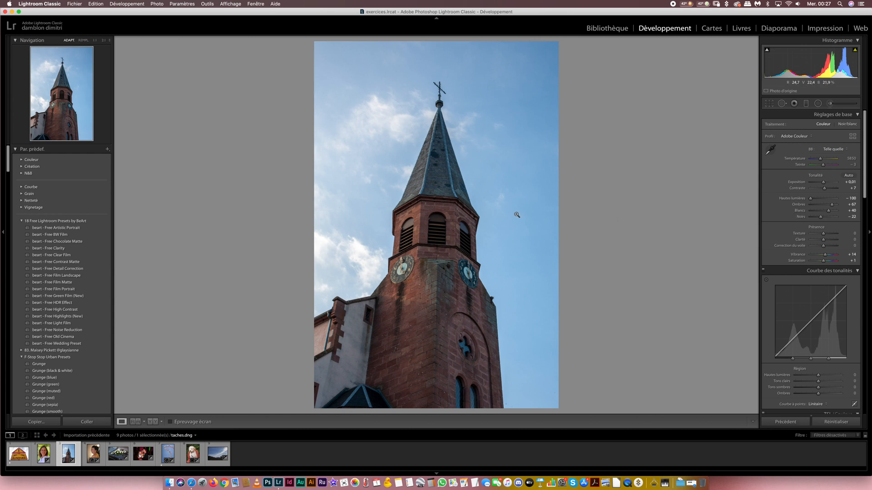
# Straighten the church tower with a transform rotation of -1.6 and constrain the crop.
pyautogui.moveTo(865, 188); pyautogui.dragTo(848, 325)
pyautogui.scroll(-10, 848, 325)
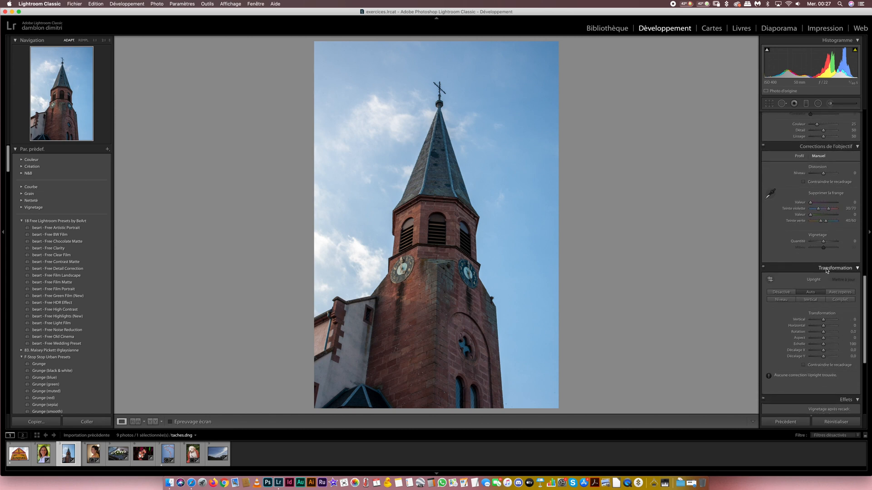
pyautogui.click(819, 332)
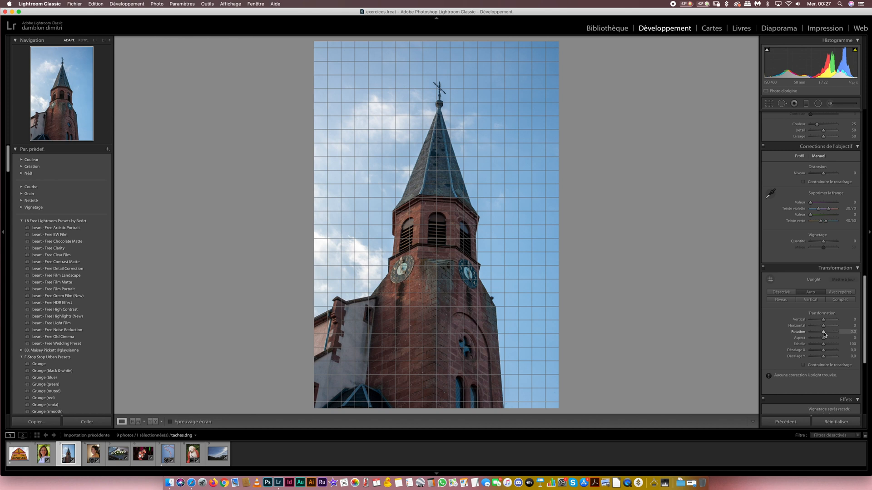
pyautogui.moveTo(824, 334); pyautogui.dragTo(823, 334)
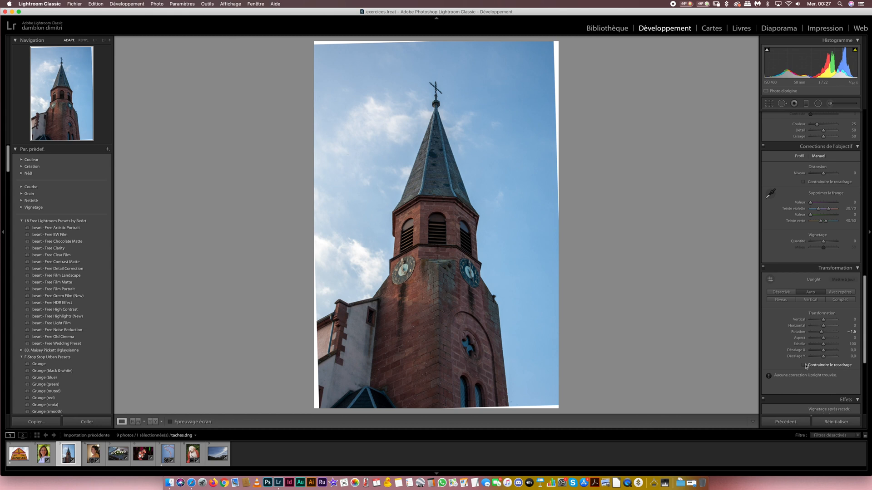
pyautogui.click(804, 365)
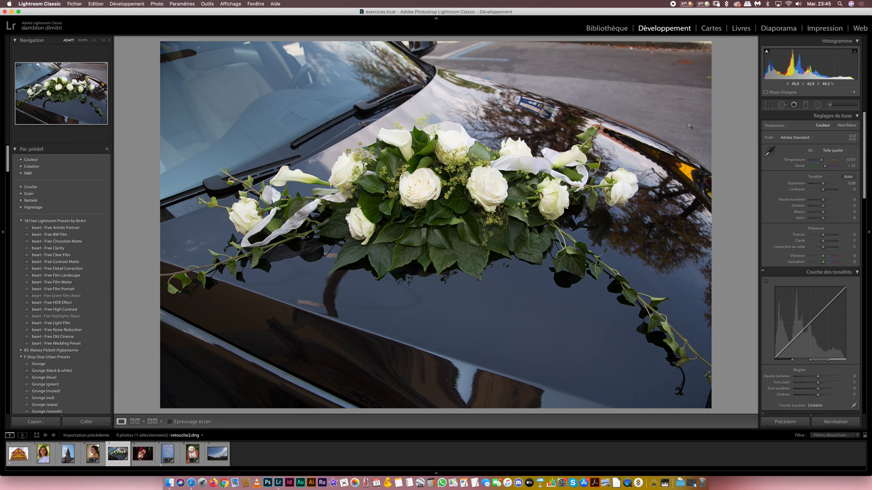
# Heal the dust spots on the car hood below the bouquet in retouche2.dng, with defect visualization turned on.
pyautogui.click(782, 104)
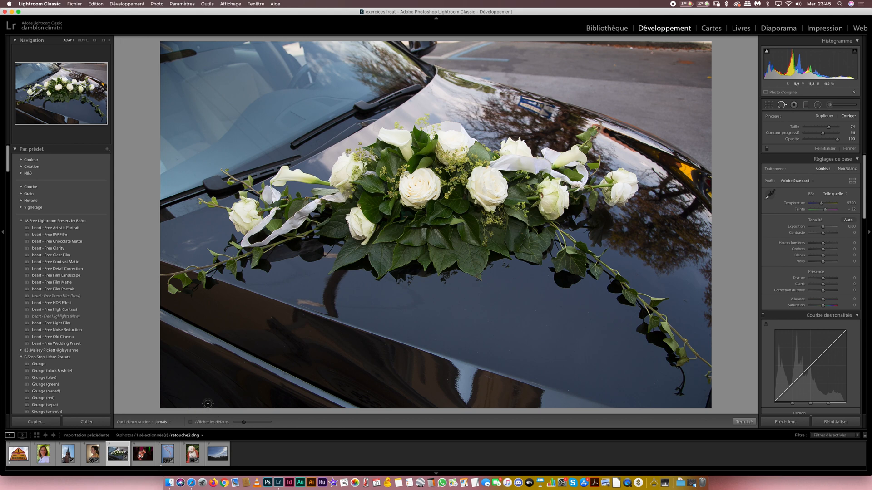
pyautogui.click(193, 422)
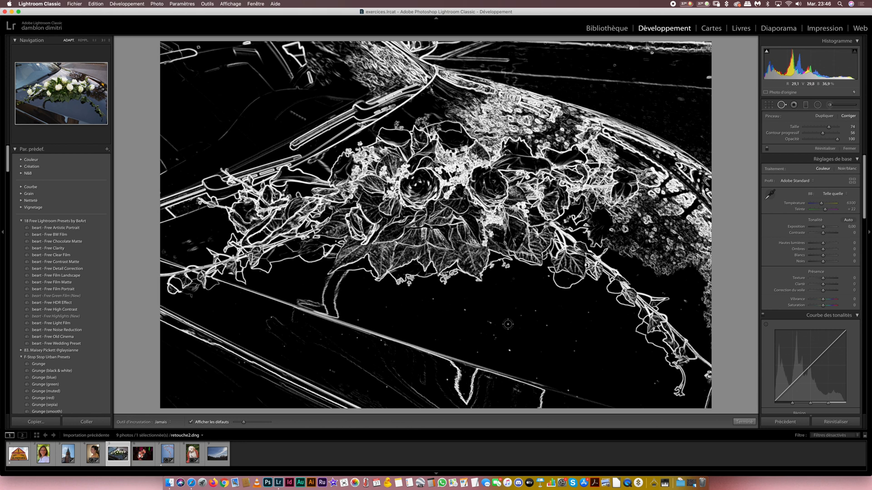
pyautogui.click(357, 321)
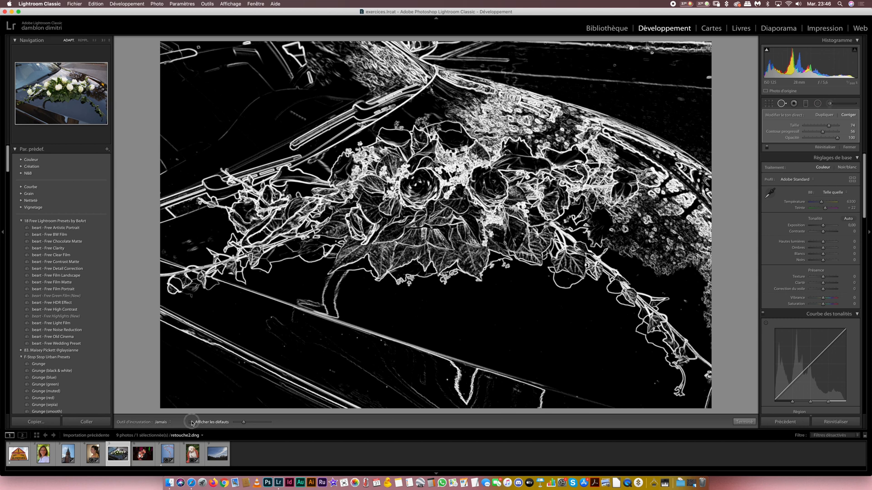
# Switch defect visualization off, on and off again to check the car hood for leftover spots.
pyautogui.click(192, 423)
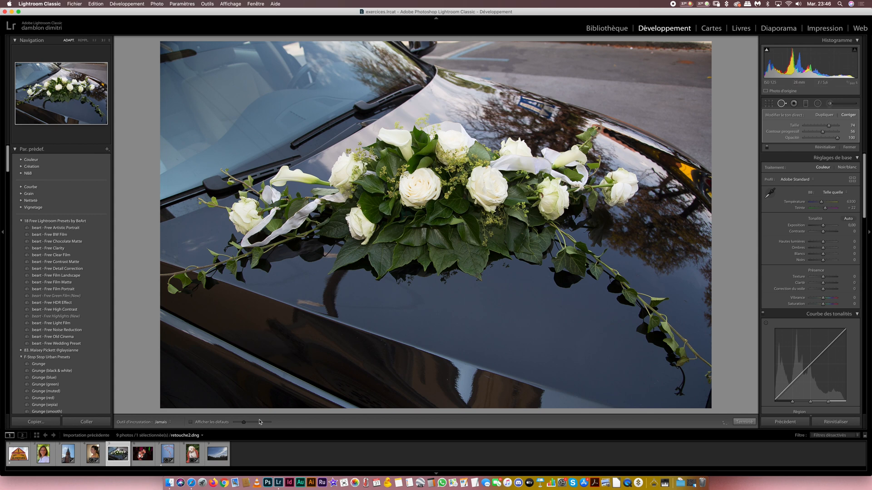
pyautogui.click(191, 423)
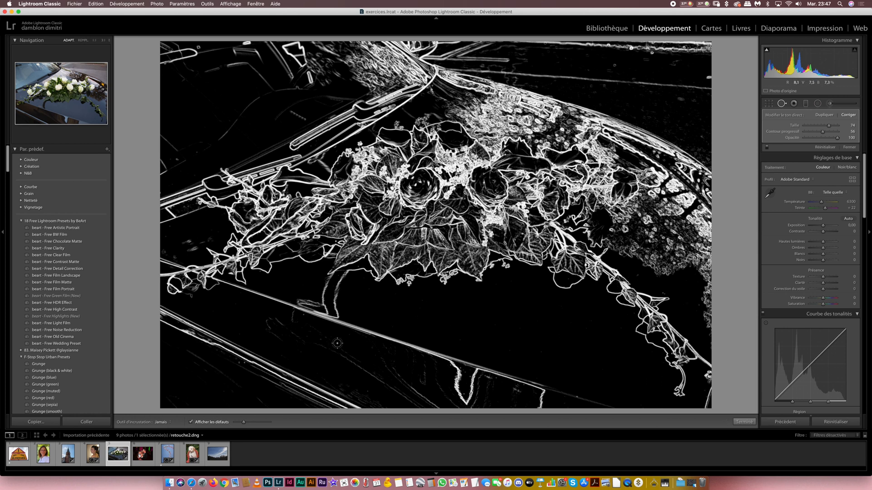
pyautogui.click(191, 423)
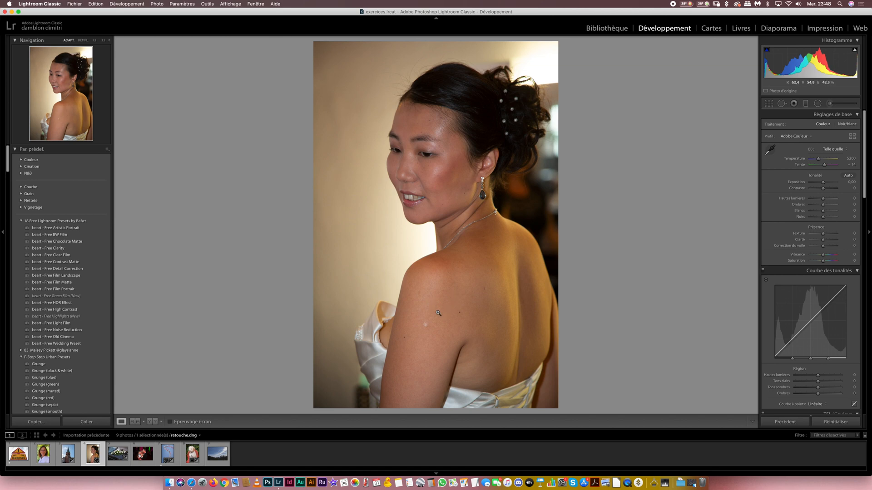
# Zoom in on the woman's shoulder in retouche.dng and heal the dark moles and small marks on her arm and back.
pyautogui.click(423, 323)
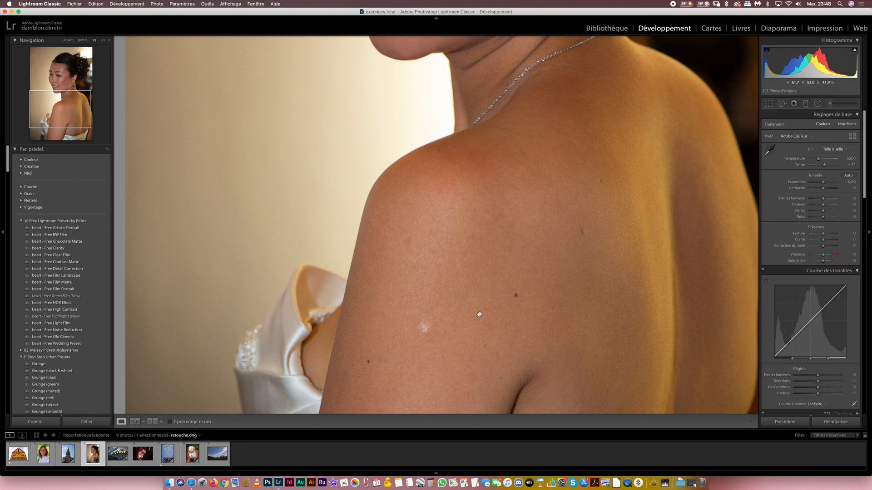
pyautogui.moveTo(500, 352); pyautogui.dragTo(479, 197)
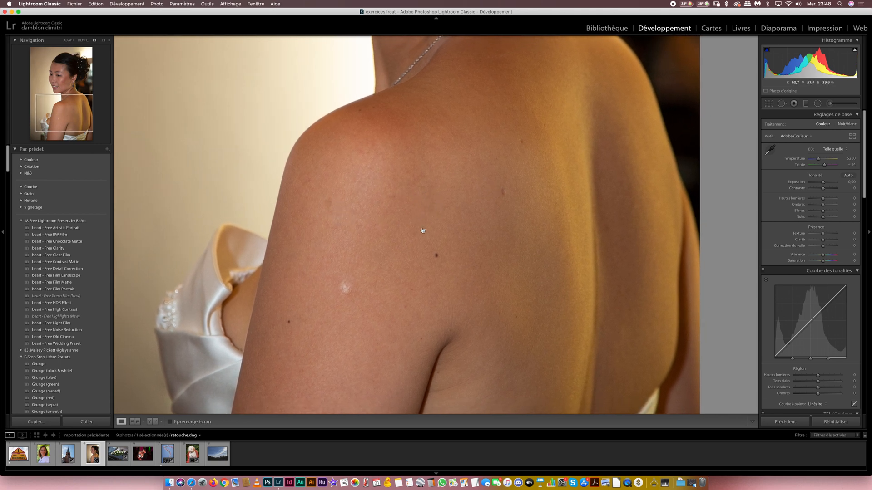
pyautogui.click(781, 104)
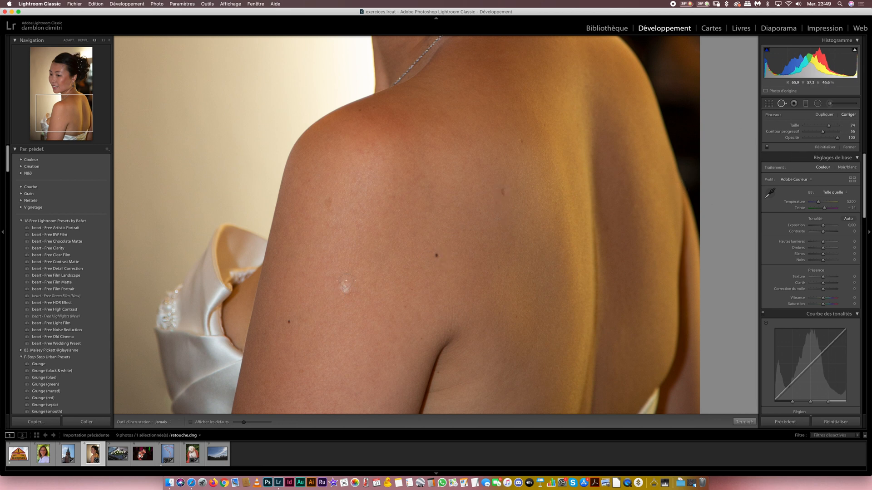
pyautogui.click(288, 322)
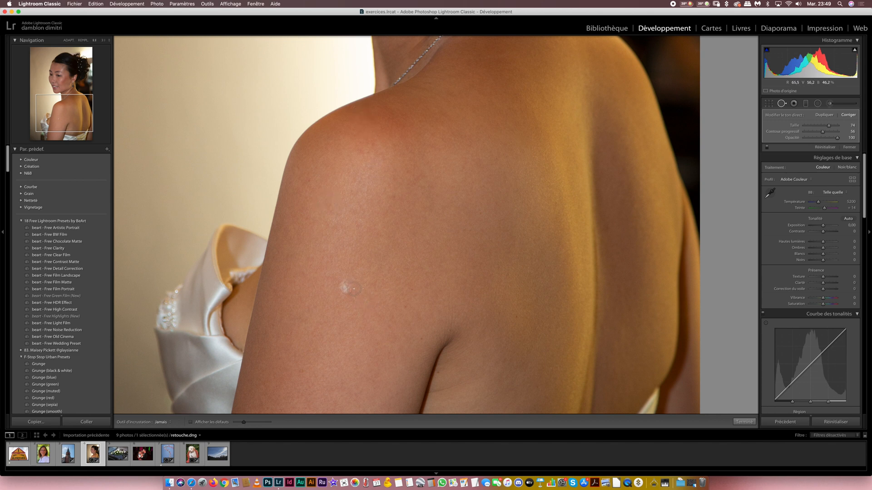
# Adjust the healing brush size to fit the white mark on the woman's upper arm and heal it.
pyautogui.moveTo(829, 125); pyautogui.dragTo(830, 126)
pyautogui.moveTo(831, 126); pyautogui.dragTo(831, 126)
pyautogui.moveTo(831, 126); pyautogui.dragTo(829, 127)
pyautogui.click(344, 289)
# Reduce the healing brush size to 68 and heal the small blemish on the woman's arm near the armpit.
pyautogui.moveTo(831, 128); pyautogui.dragTo(828, 127)
pyautogui.click(410, 310)
pyautogui.moveTo(477, 163); pyautogui.dragTo(458, 231)
pyautogui.moveTo(450, 138); pyautogui.dragTo(453, 241)
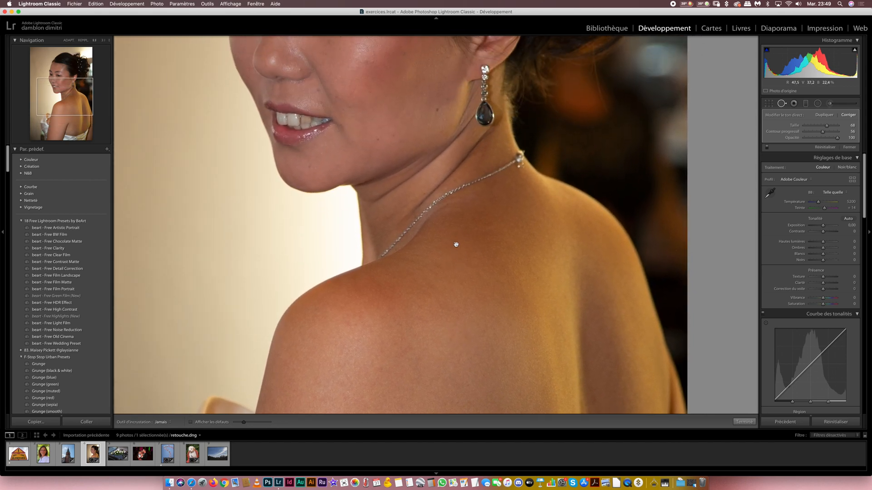
# Bring the woman's face into view, set the healing brush size to 60 and heal the blemish on her cheek.
pyautogui.moveTo(436, 144); pyautogui.dragTo(452, 249)
pyautogui.moveTo(430, 162); pyautogui.dragTo(444, 217)
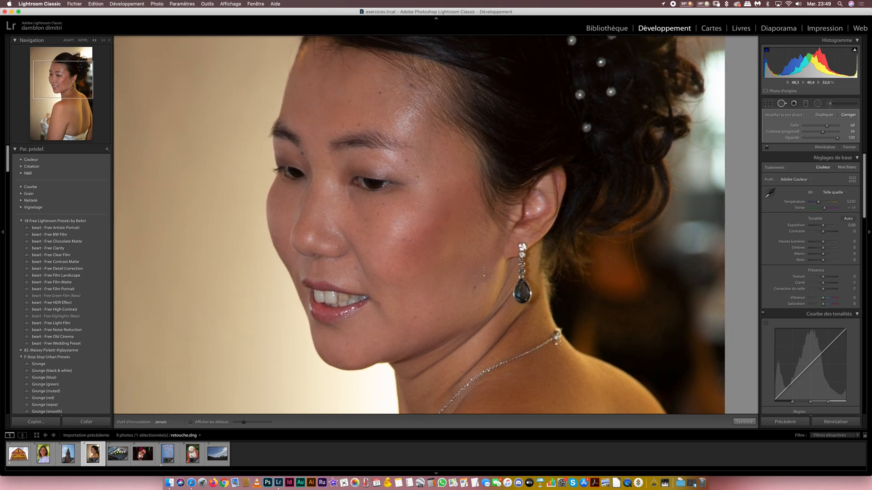
pyautogui.click(850, 126)
pyautogui.write('60')
pyautogui.press('Return')
pyautogui.click(379, 278)
# Set the healing brush size to 55, heal the small spots on her cheek below the eye and close spot removal.
pyautogui.click(852, 125)
pyautogui.write('55')
pyautogui.press('Return')
pyautogui.click(379, 214)
pyautogui.click(383, 203)
pyautogui.click(385, 244)
pyautogui.click(367, 219)
pyautogui.click(849, 148)
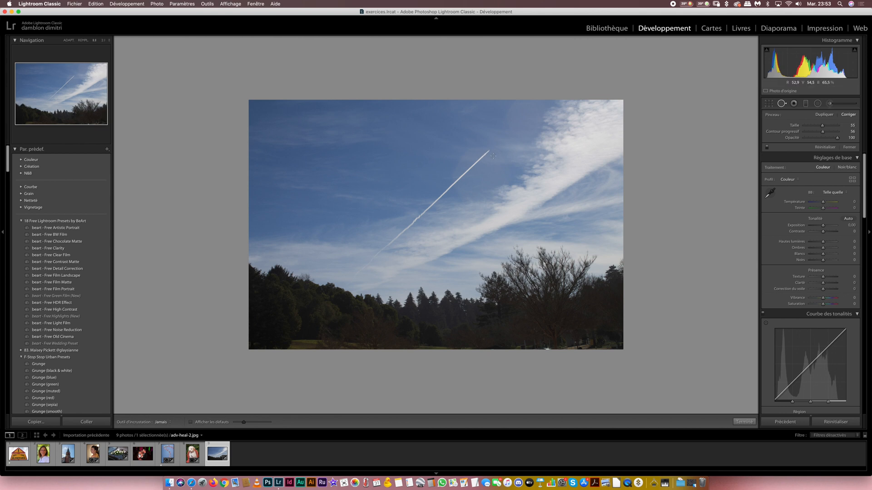
# In adv-heal-2.jpg, set the healing brush size to 75 and paint along the airplane contrail to remove it from the sky.
pyautogui.click(852, 125)
pyautogui.write('60')
pyautogui.press('Return')
pyautogui.click(851, 125)
pyautogui.write('70')
pyautogui.press('Return')
pyautogui.click(851, 126)
pyautogui.write('75')
pyautogui.press('Return')
pyautogui.moveTo(489, 151); pyautogui.dragTo(350, 284)
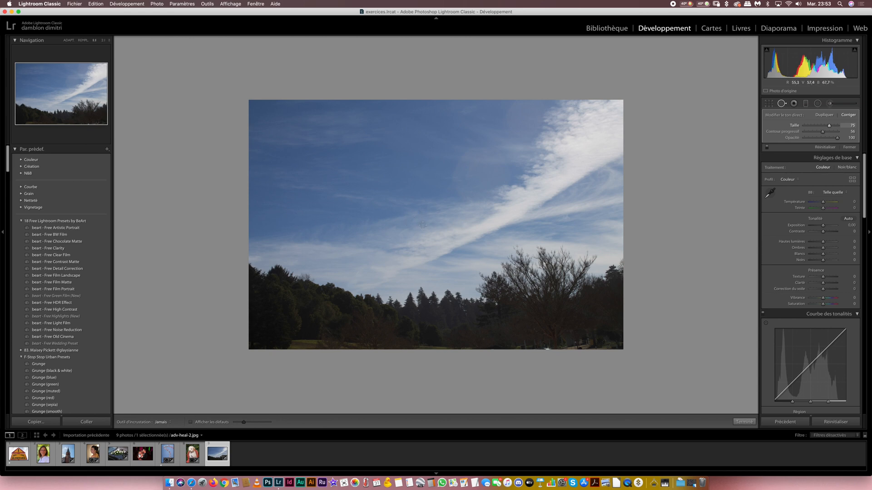
# Set the tool overlay to Toujours to examine the contrail correction and its source area, and return it to Jamais.
pyautogui.click(162, 423)
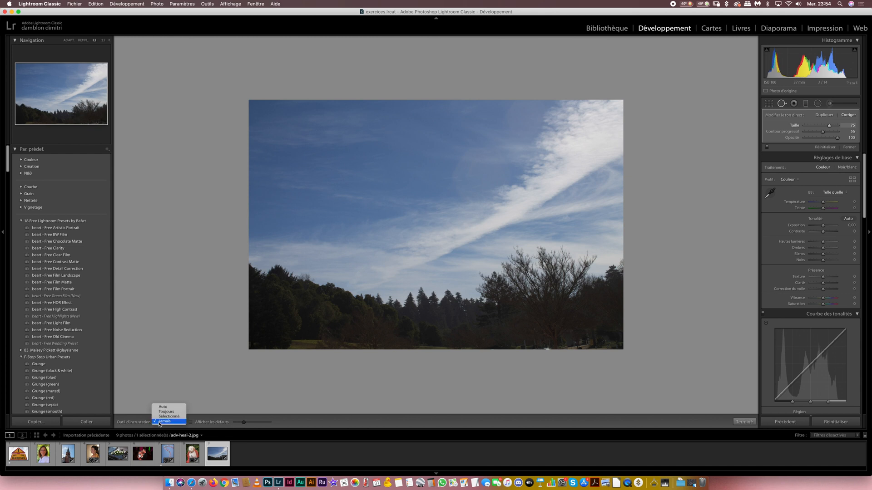
pyautogui.click(165, 412)
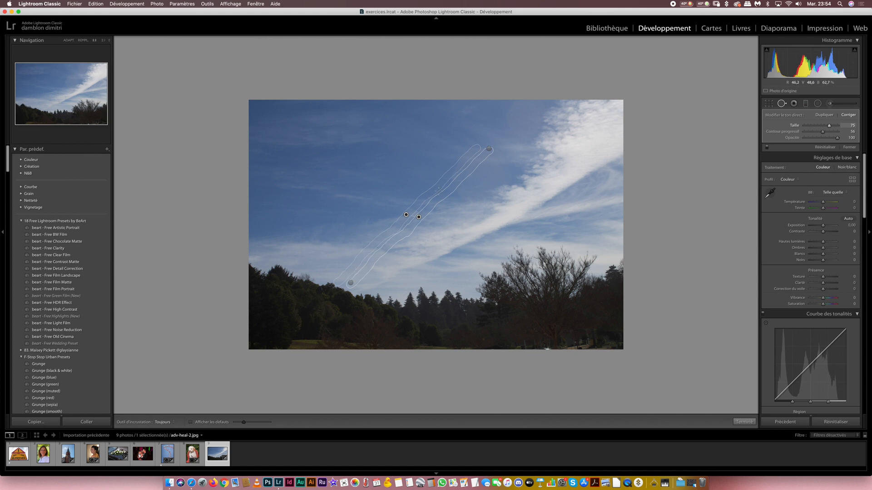
pyautogui.click(161, 422)
pyautogui.click(165, 431)
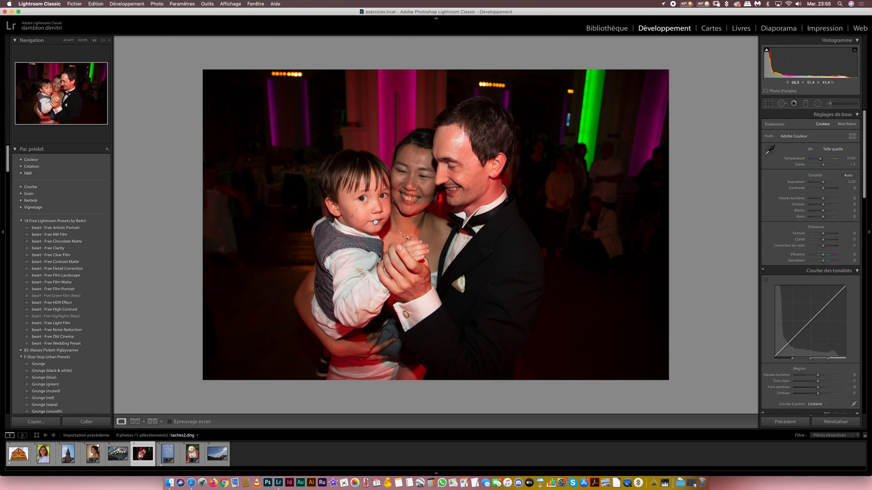
# Zoom in on the boy's scratched cheek in taches2.dng and activate spot removal.
pyautogui.click(373, 224)
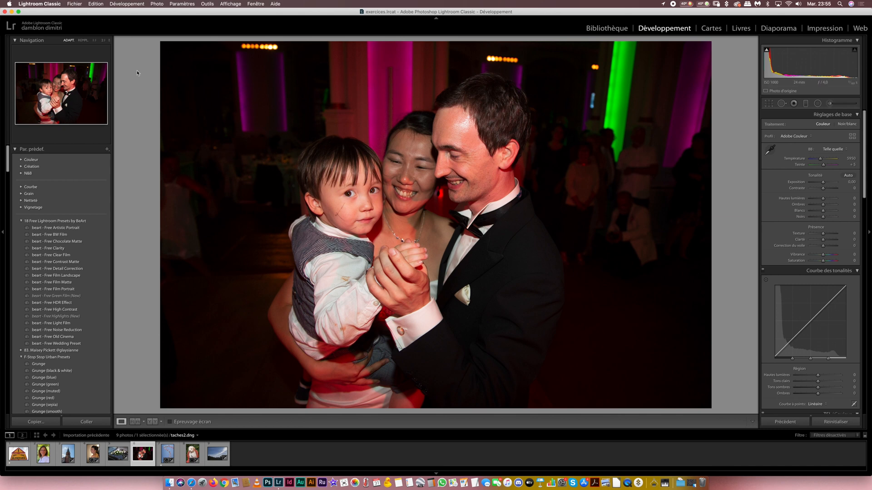
pyautogui.click(94, 40)
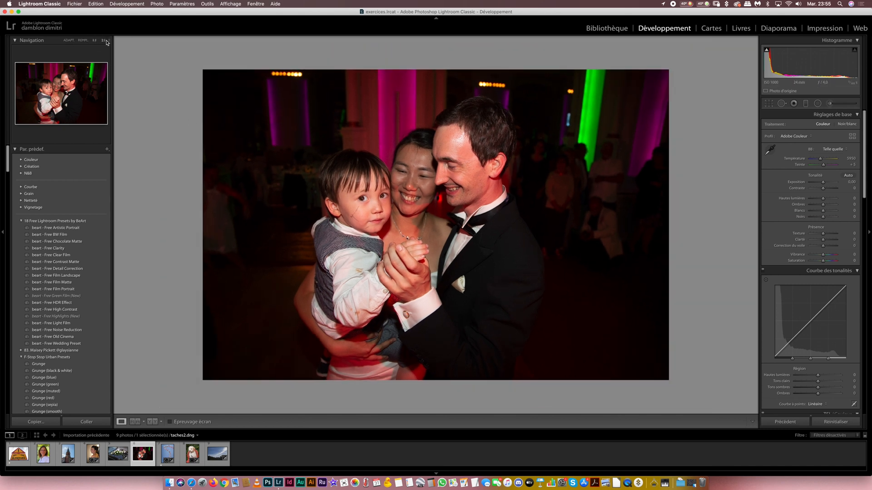
pyautogui.click(103, 40)
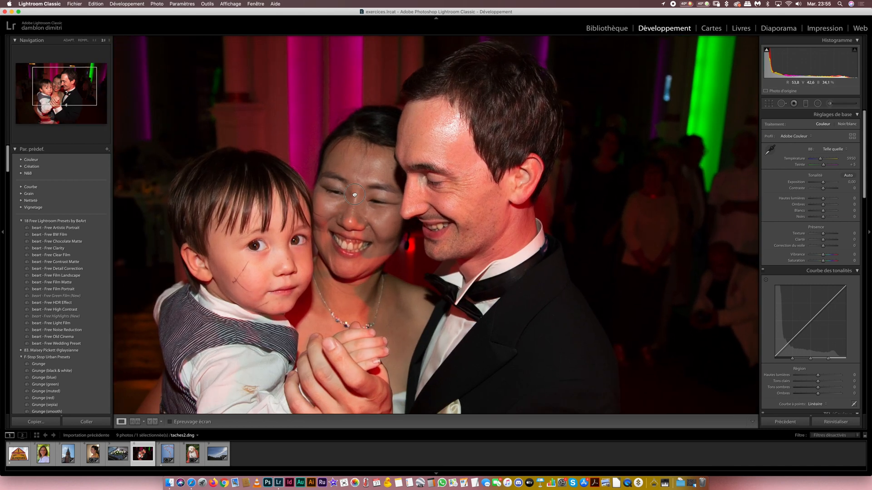
pyautogui.moveTo(354, 195); pyautogui.dragTo(431, 148)
pyautogui.moveTo(336, 227); pyautogui.dragTo(403, 227)
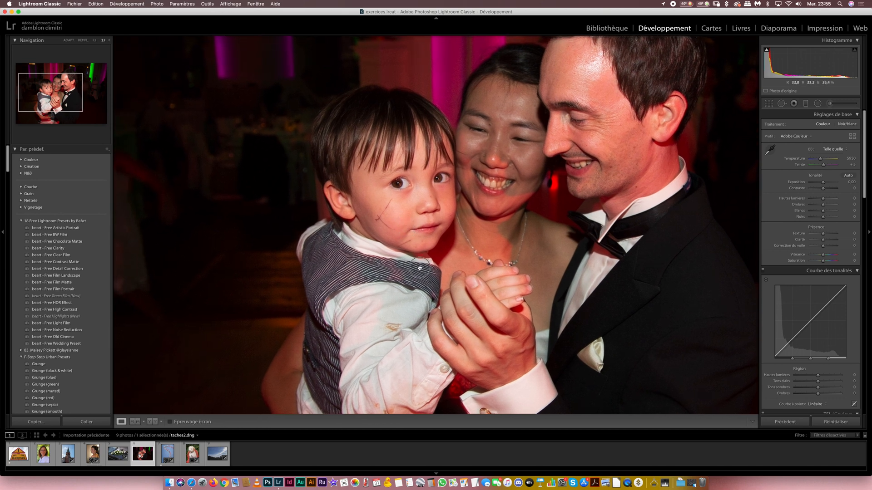
pyautogui.moveTo(413, 261); pyautogui.dragTo(438, 266)
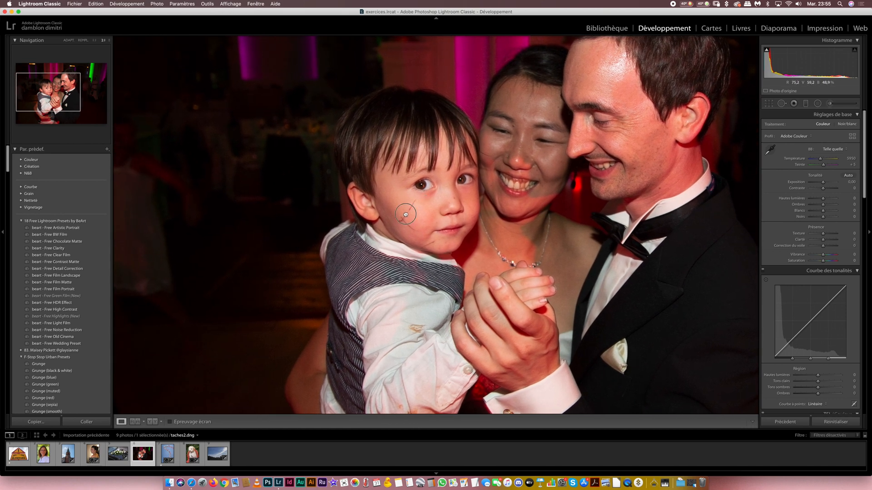
pyautogui.moveTo(405, 213)
pyautogui.mouseDown()
pyautogui.moveTo(375, 217)
pyautogui.moveTo(412, 228)
pyautogui.mouseUp()
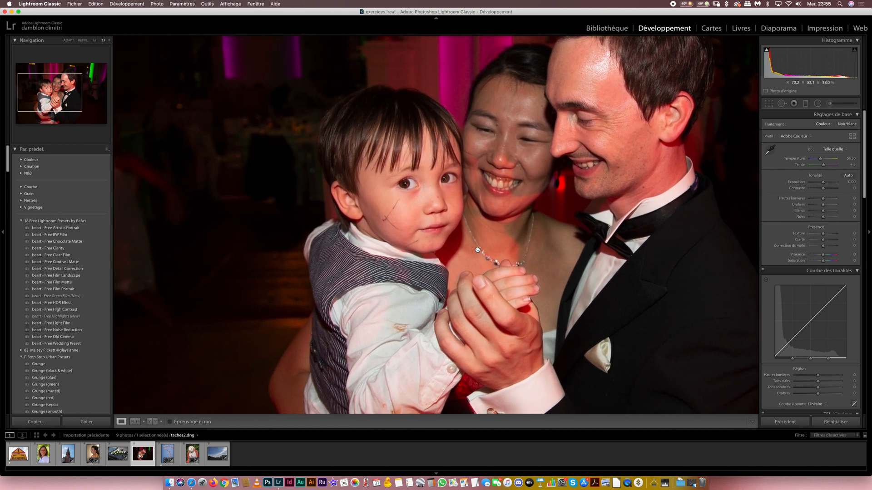
pyautogui.click(781, 103)
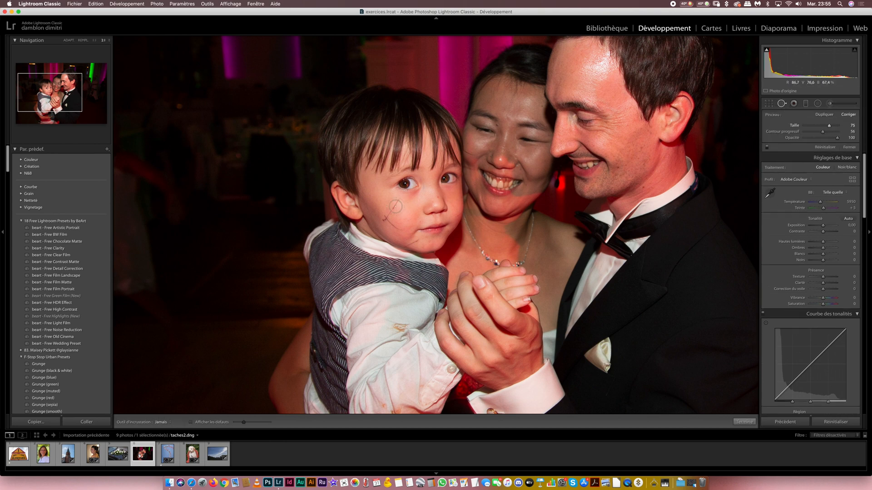
# Set the healing brush size to 25 and heal the long scratch running down the boy's cheek.
pyautogui.click(856, 128)
pyautogui.write('30')
pyautogui.press('Return')
pyautogui.click(854, 127)
pyautogui.write('25')
pyautogui.press('Return')
pyautogui.moveTo(397, 200); pyautogui.dragTo(390, 210)
pyautogui.moveTo(388, 215); pyautogui.dragTo(384, 225)
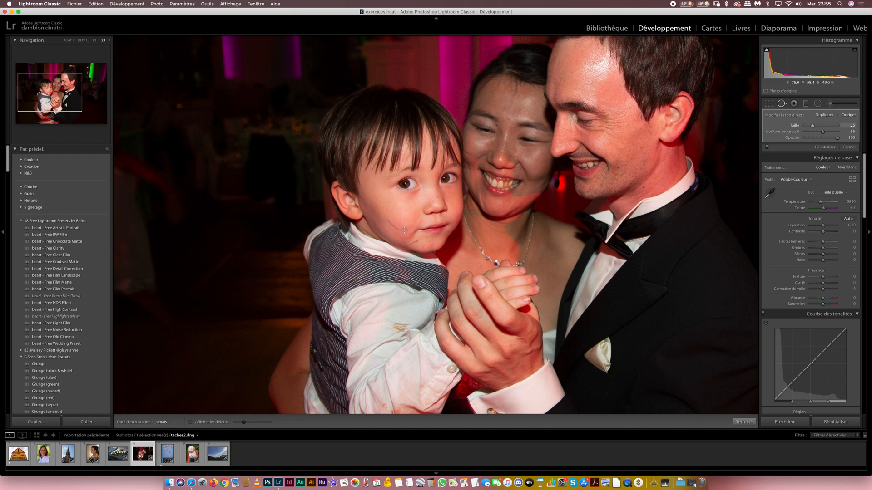
# Heal the remaining scratch marks on the boy's cheek and chin and the brown stain on his shirt sleeve.
pyautogui.moveTo(403, 231); pyautogui.dragTo(386, 220)
pyautogui.moveTo(405, 246); pyautogui.dragTo(416, 241)
pyautogui.scroll(-3, 425, 306)
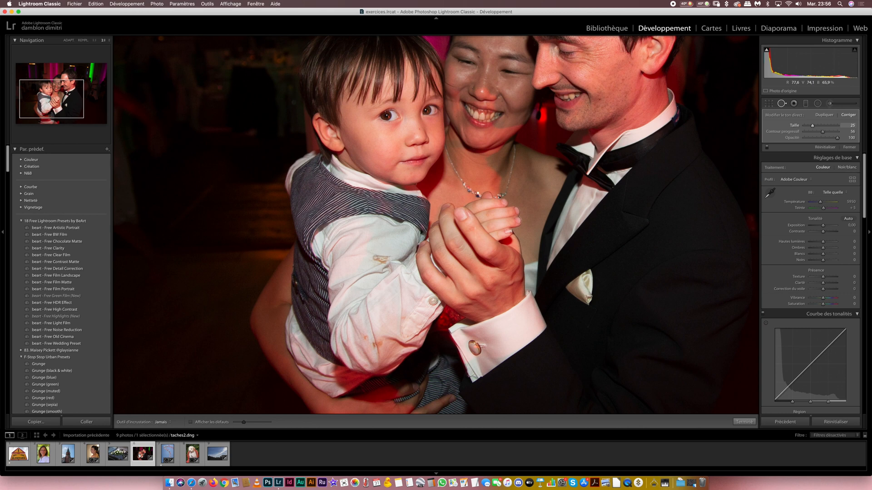
pyautogui.moveTo(374, 258); pyautogui.dragTo(384, 254)
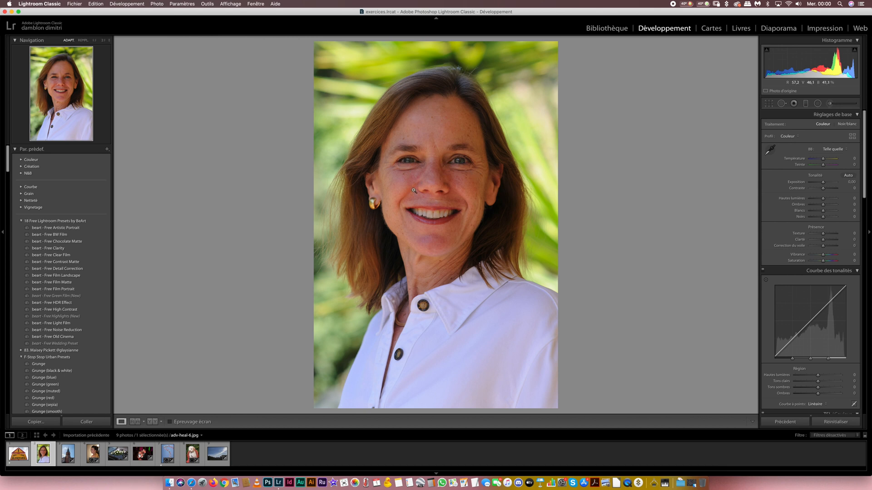
# Zoom in on the woman's face in adv-heal-6.jpg and heal the wrinkles beside both eyes and the line between her eyebrows.
pyautogui.click(418, 166)
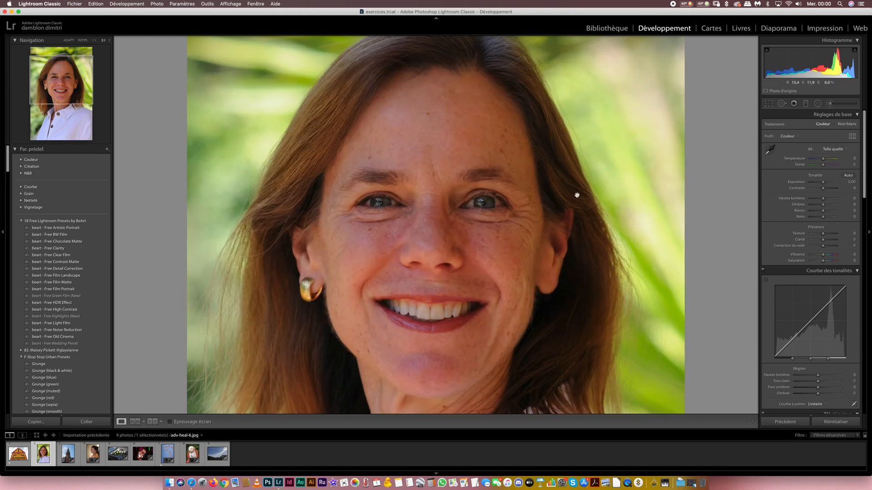
pyautogui.click(782, 104)
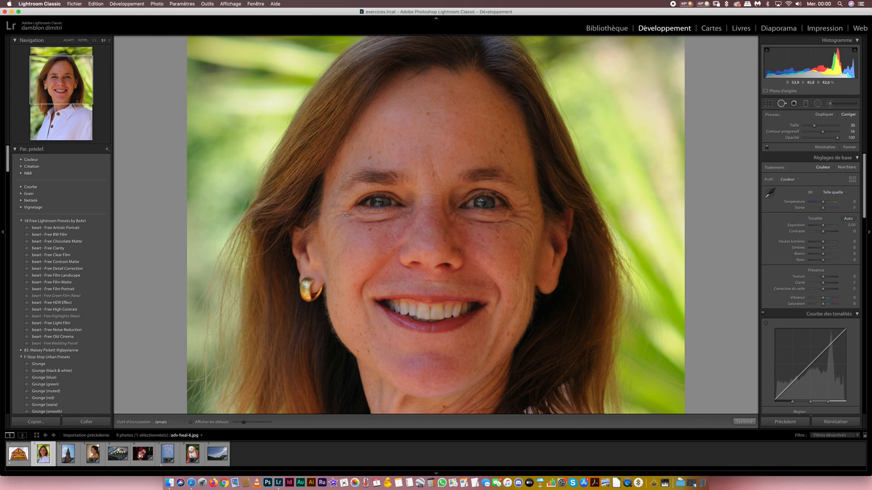
pyautogui.moveTo(328, 221)
pyautogui.mouseDown()
pyautogui.moveTo(353, 208)
pyautogui.moveTo(351, 218)
pyautogui.moveTo(339, 214)
pyautogui.mouseUp()
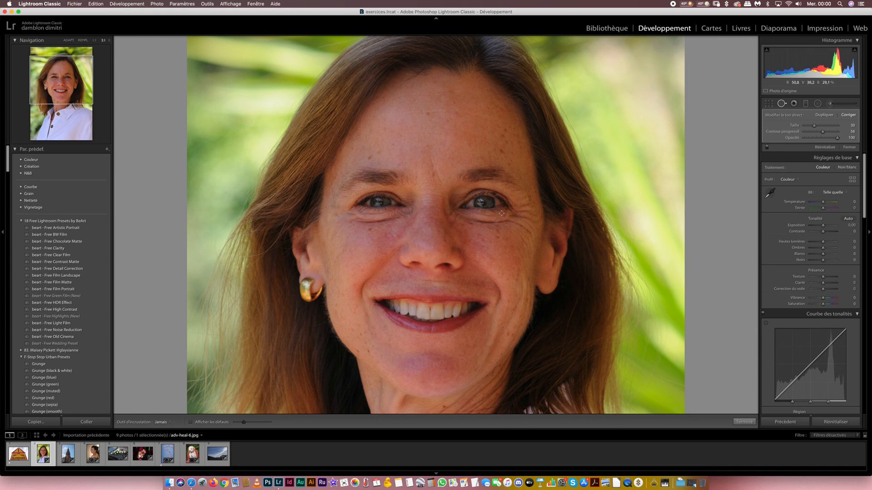
pyautogui.click(524, 223)
pyautogui.moveTo(518, 215)
pyautogui.mouseDown()
pyautogui.moveTo(532, 220)
pyautogui.moveTo(531, 235)
pyautogui.moveTo(515, 223)
pyautogui.moveTo(531, 234)
pyautogui.moveTo(523, 212)
pyautogui.moveTo(532, 216)
pyautogui.moveTo(523, 213)
pyautogui.moveTo(530, 239)
pyautogui.mouseUp()
pyautogui.moveTo(431, 156)
pyautogui.mouseDown()
pyautogui.moveTo(443, 185)
pyautogui.moveTo(422, 195)
pyautogui.moveTo(447, 195)
pyautogui.moveTo(436, 194)
pyautogui.mouseUp()
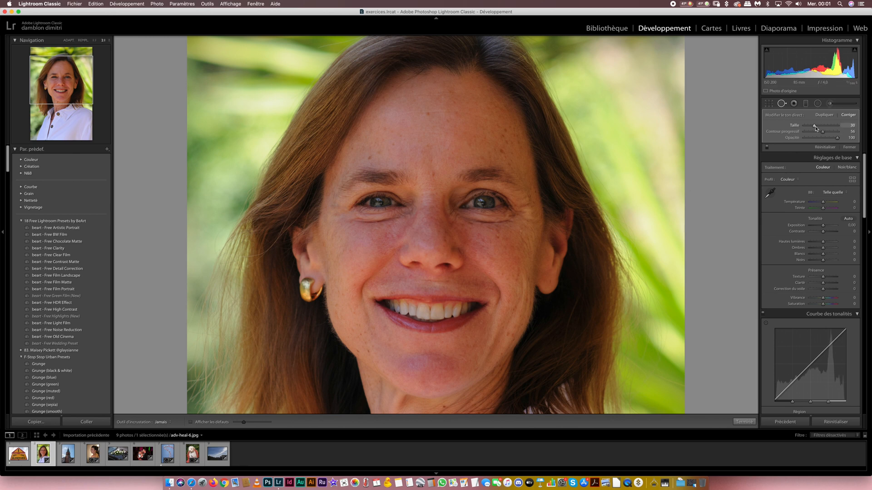
# Set the healing brush size to 50, lower its opacity to about half and heal the wrinkles under the woman's right eye.
pyautogui.moveTo(815, 127); pyautogui.dragTo(819, 126)
pyautogui.click(852, 125)
pyautogui.press('Return')
pyautogui.moveTo(837, 139); pyautogui.dragTo(822, 138)
pyautogui.moveTo(352, 219); pyautogui.dragTo(407, 219)
# Compare full and minimal correction opacity, set it to 46 and heal the wrinkles under the woman's left eye.
pyautogui.moveTo(822, 140); pyautogui.dragTo(851, 143)
pyautogui.moveTo(837, 140); pyautogui.dragTo(789, 139)
pyautogui.moveTo(808, 142); pyautogui.dragTo(819, 142)
pyautogui.moveTo(460, 217); pyautogui.dragTo(508, 220)
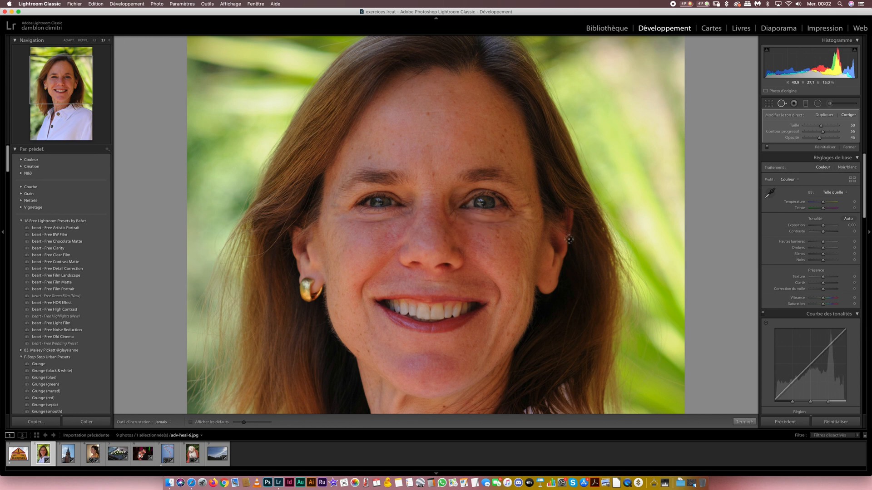
# Switch the spot corrections off and on repeatedly to compare the woman's face before and after retouching.
pyautogui.click(767, 148)
pyautogui.click(767, 149)
pyautogui.click(767, 149)
pyautogui.click(767, 148)
pyautogui.click(767, 148)
pyautogui.click(766, 149)
pyautogui.click(767, 149)
pyautogui.click(766, 148)
pyautogui.click(766, 149)
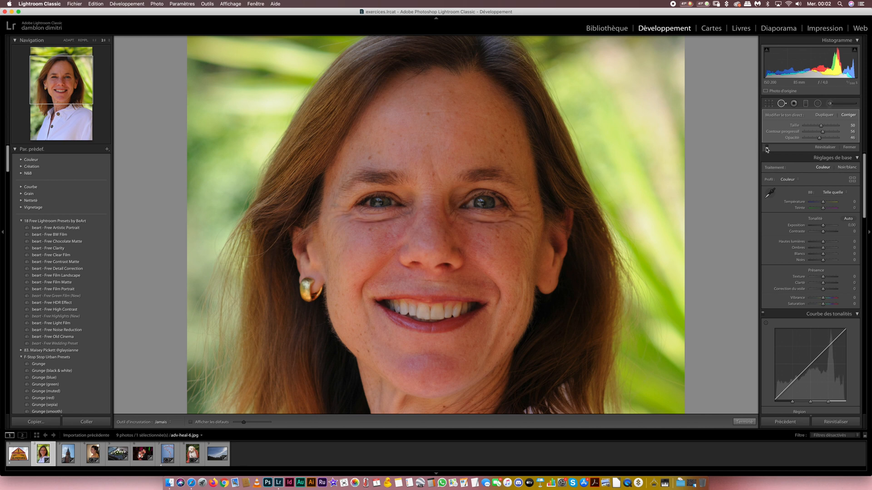
pyautogui.click(766, 149)
pyautogui.click(767, 149)
pyautogui.click(766, 148)
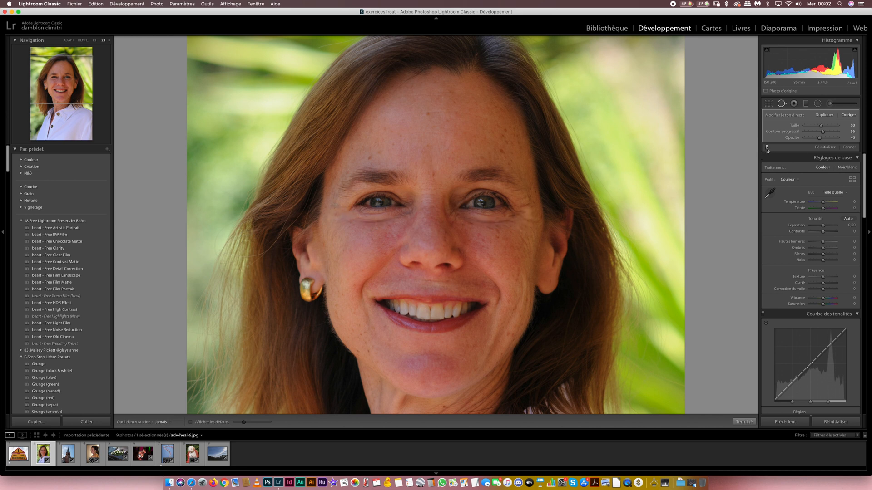